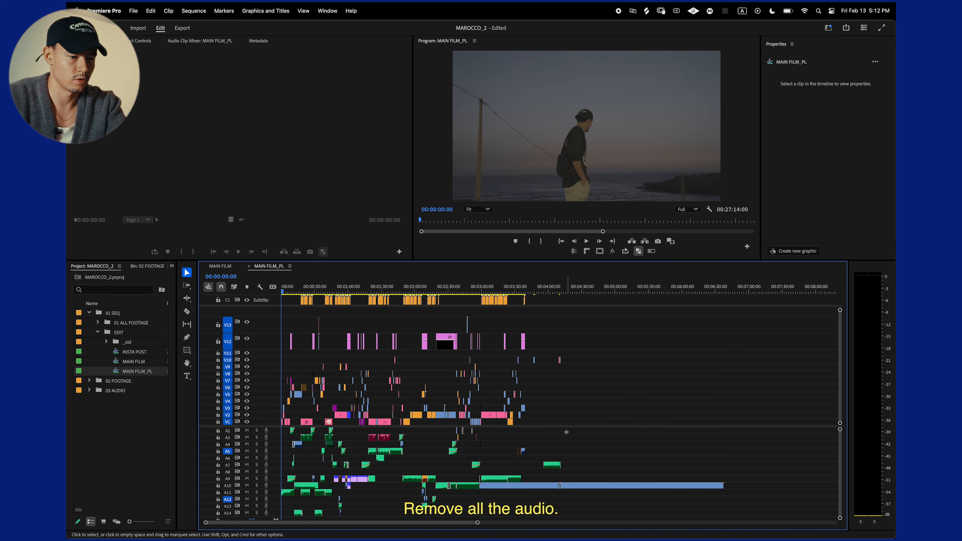
Step: Delete all the audio clips and the subtitle captions from the MAIN FILM_PL sequence
key("Delete")
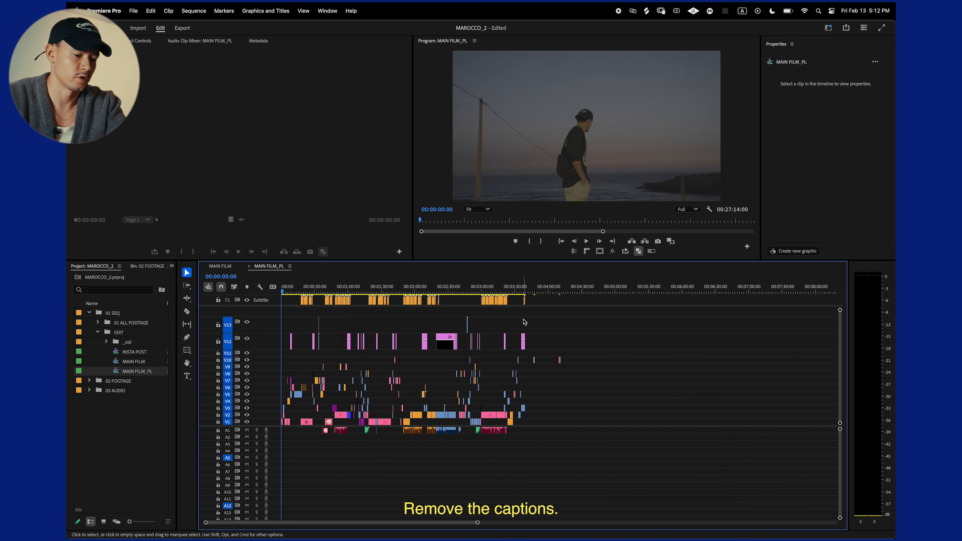
left_click_drag(515, 301, 284, 305)
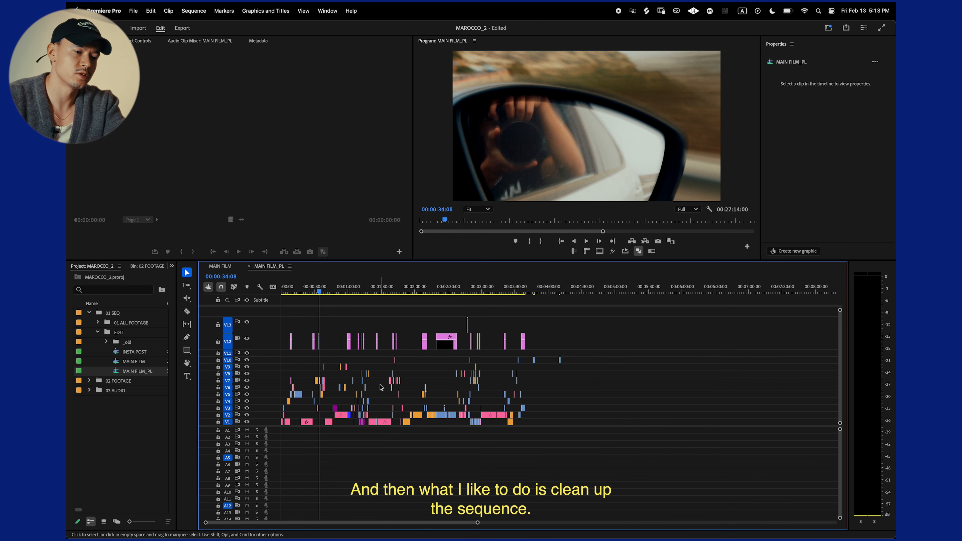
Step: Delete the pink overlay clips on track V12 of the MAIN FILM_PL sequence
key("=")
key("=")
key("=")
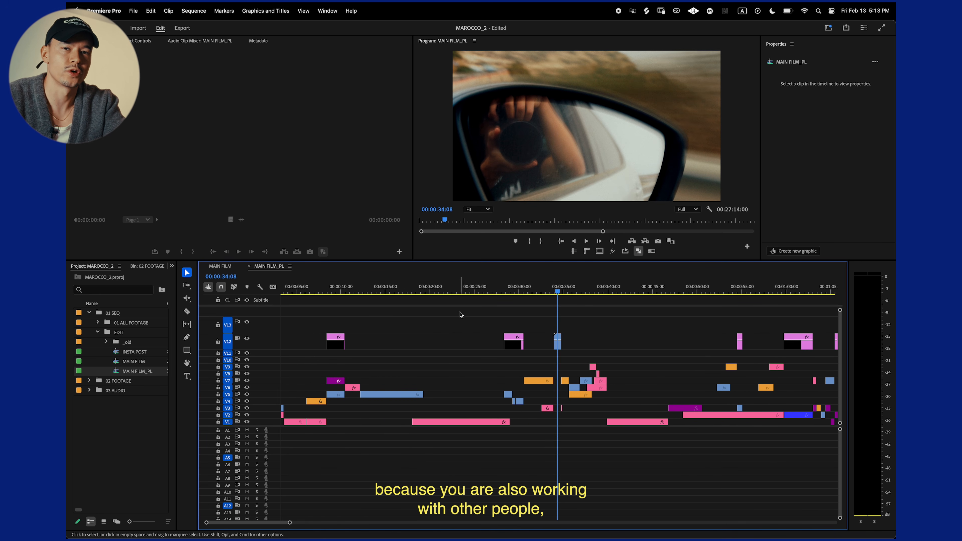
key("-")
key("=")
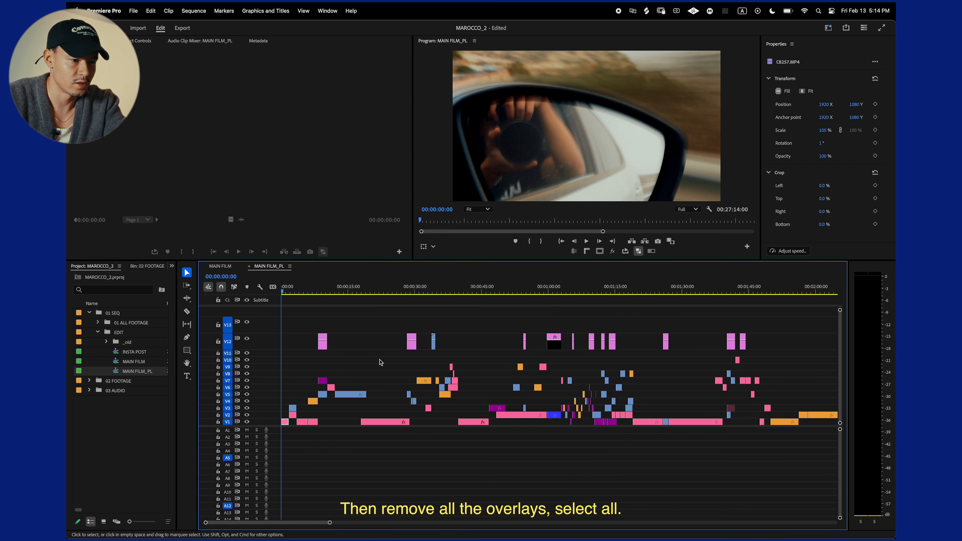
key("Home")
key("=")
left_click(375, 322)
Step: Select all remaining clips in the sequence and remove their Crop and Lumetri Color effects
key("super+a")
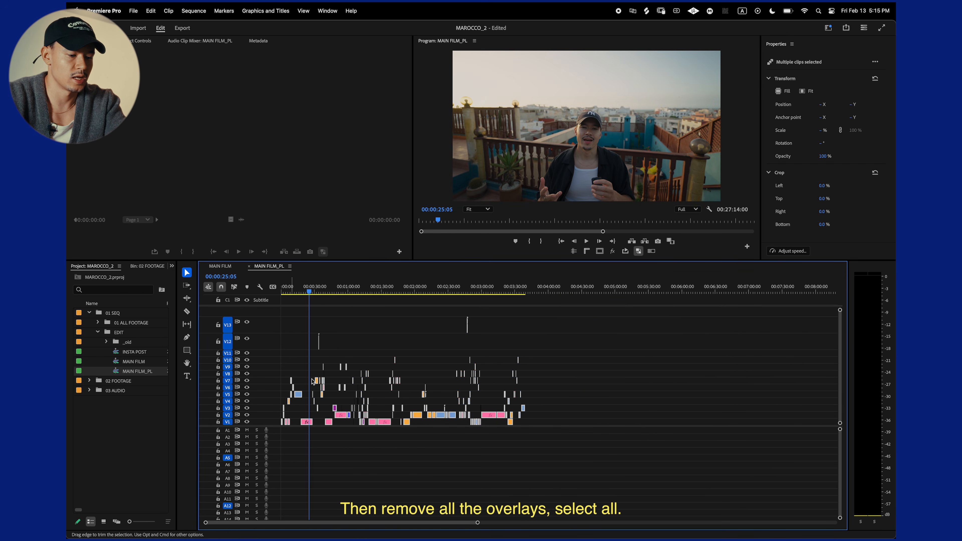
left_click_drag(581, 320, 218, 409)
right_click(529, 422)
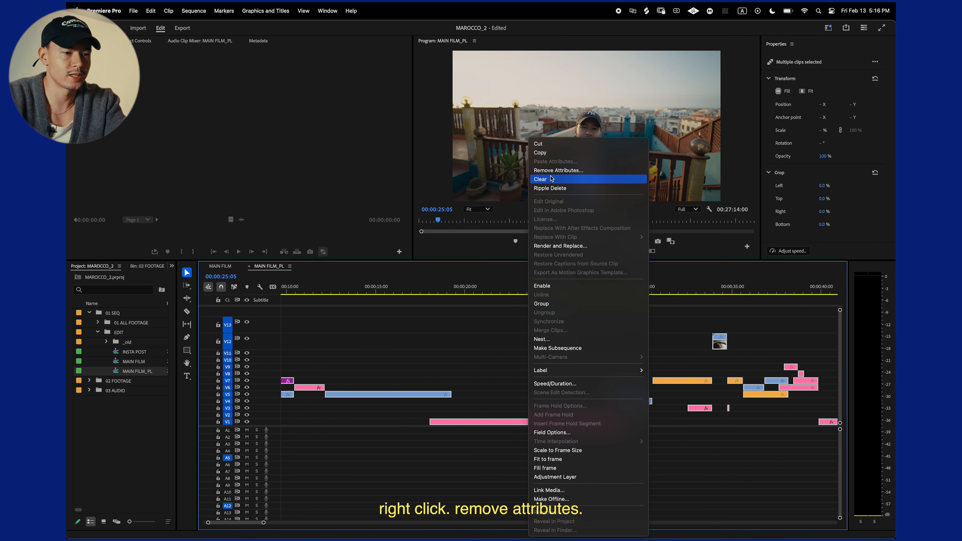
left_click(545, 171)
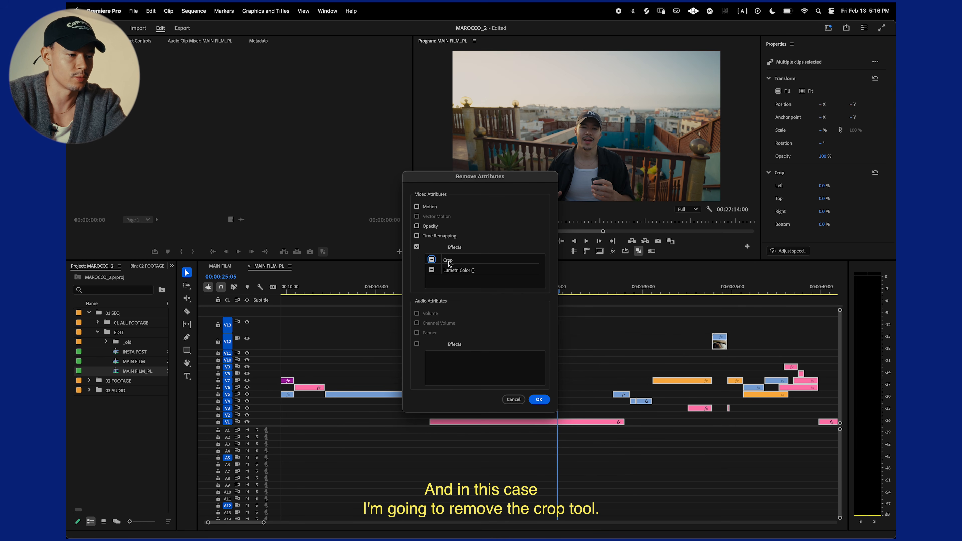
left_click(539, 399)
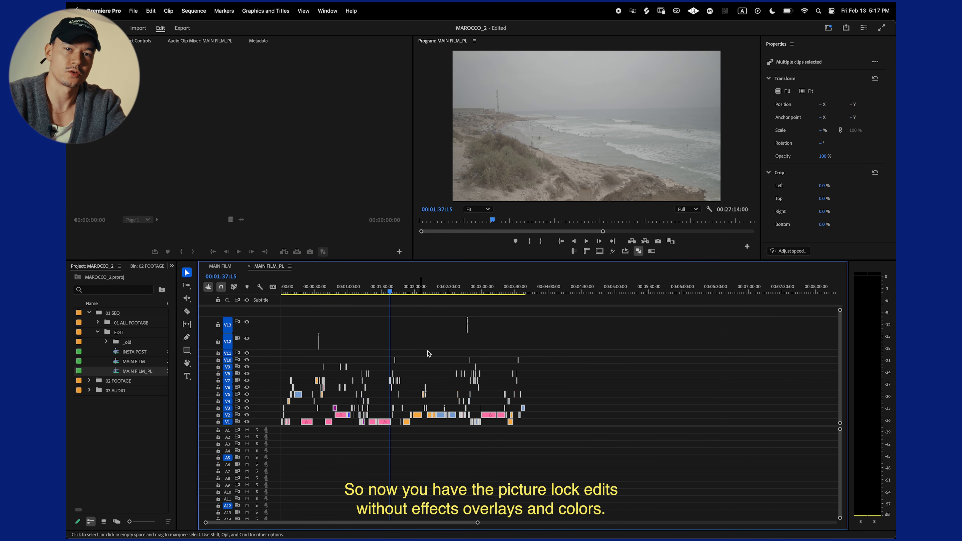
Step: Mark the in and out range around all clips in the timeline and open the sequence settings
left_click_drag(562, 324, 284, 423)
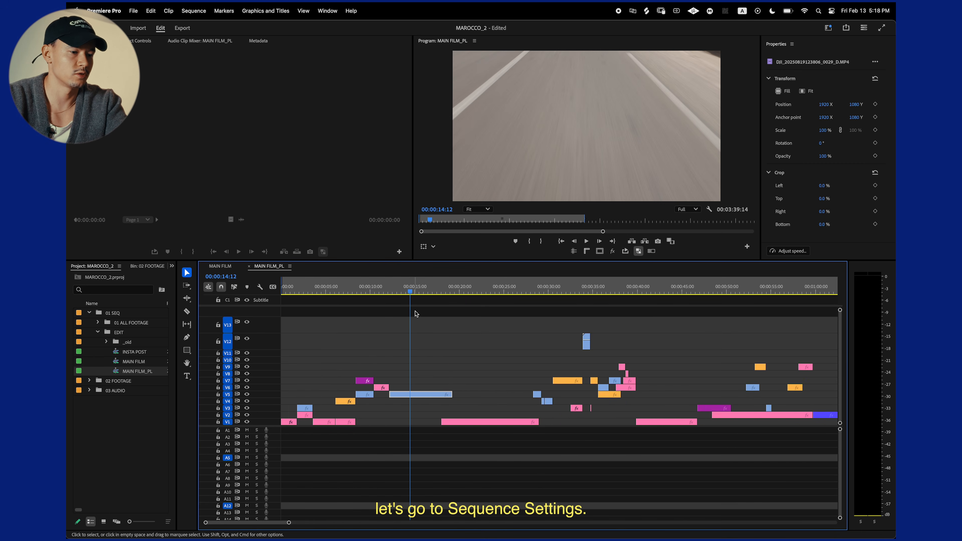
left_click(194, 10)
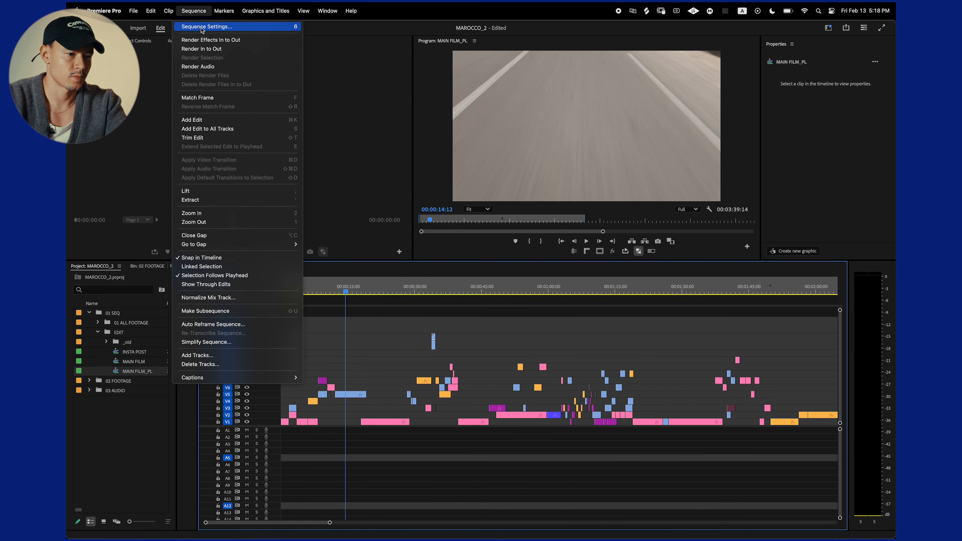
left_click(202, 27)
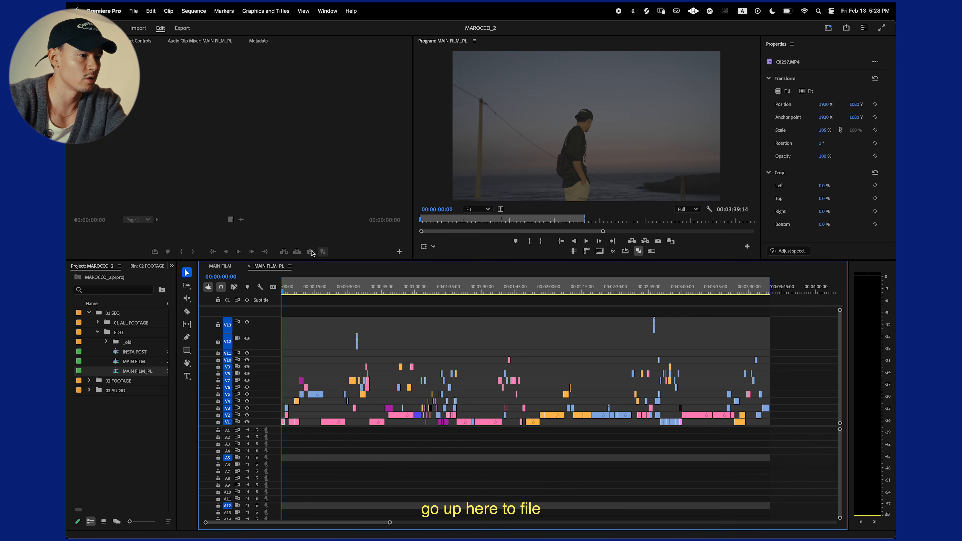
Step: Start a media export of the MAIN FILM_PL sequence and set its format to QuickTime
left_click(133, 10)
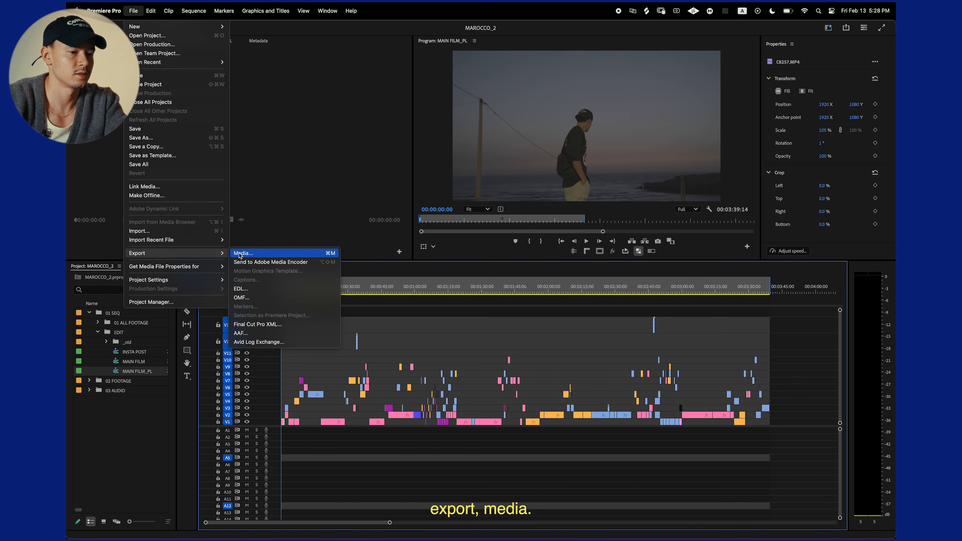
left_click(245, 254)
left_click(233, 157)
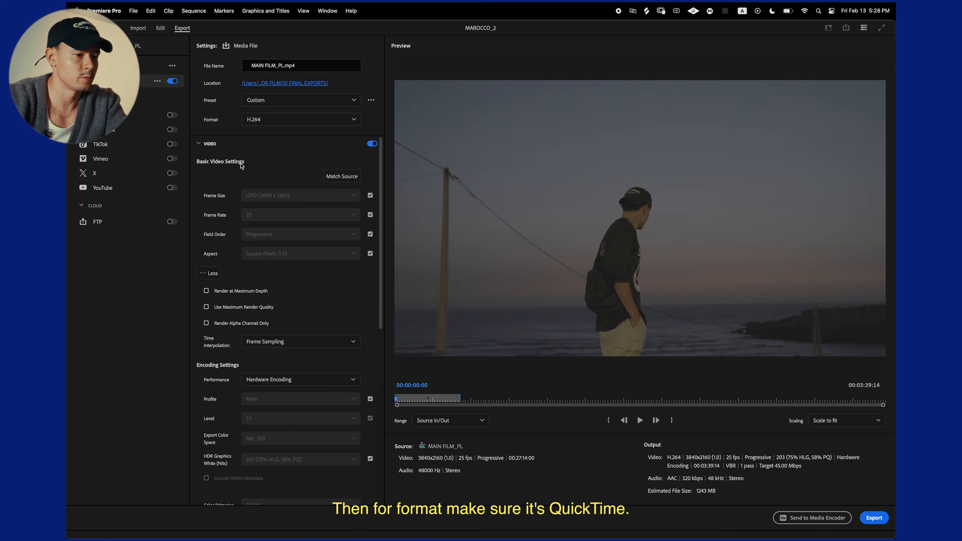
left_click(280, 121)
left_click(285, 265)
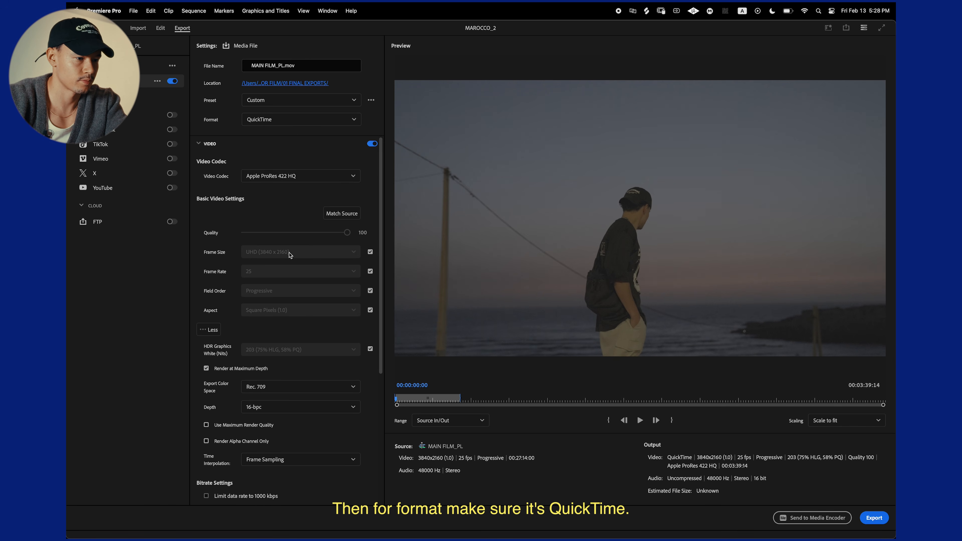
Step: Choose Apple ProRes 422 HQ as the export's video codec and check the remaining video settings
left_click(290, 181)
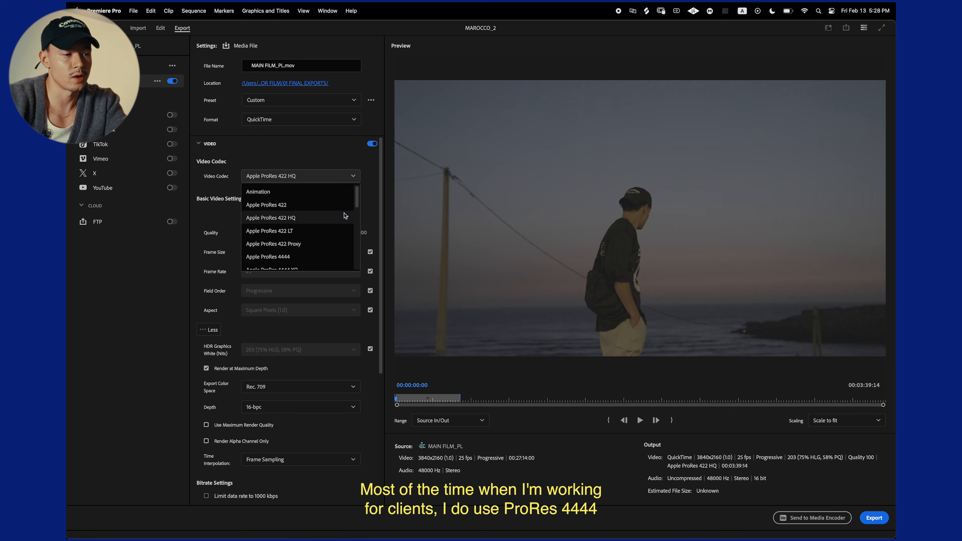
scroll(357, 203, "down", 1)
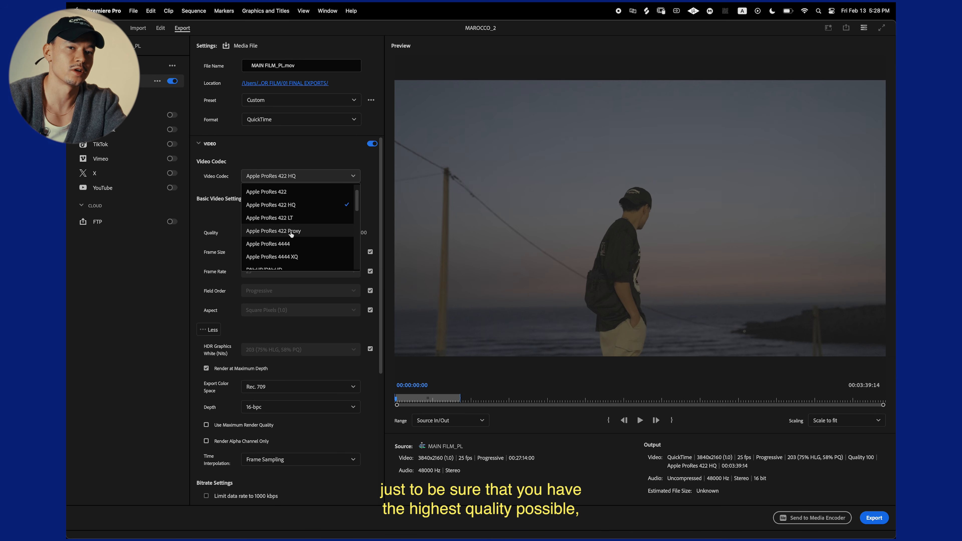
scroll(300, 222, "down", 1)
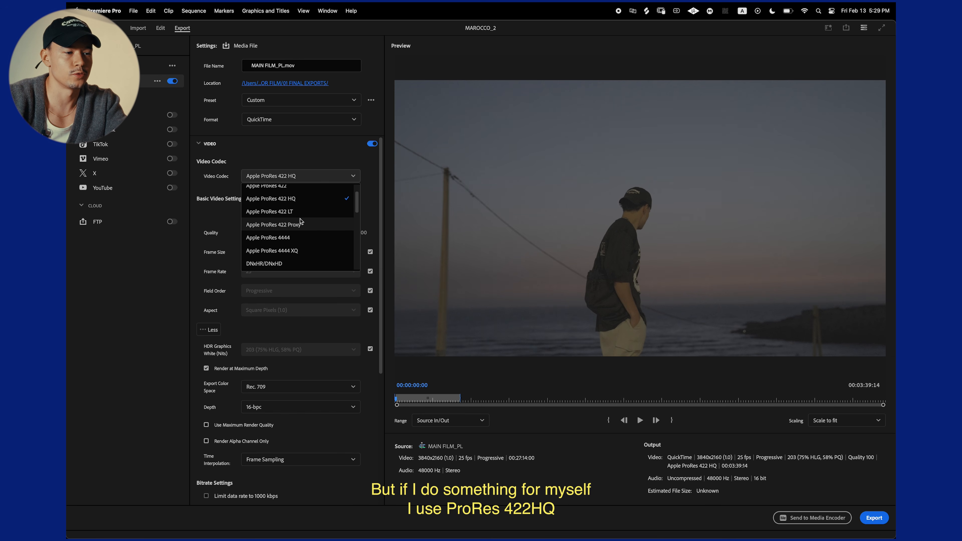
scroll(320, 208, "up", 1)
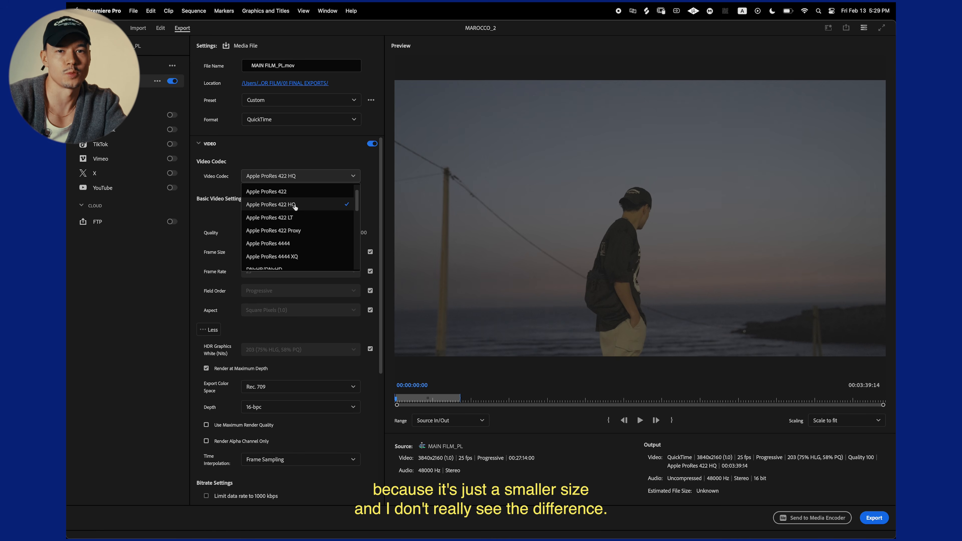
left_click(295, 205)
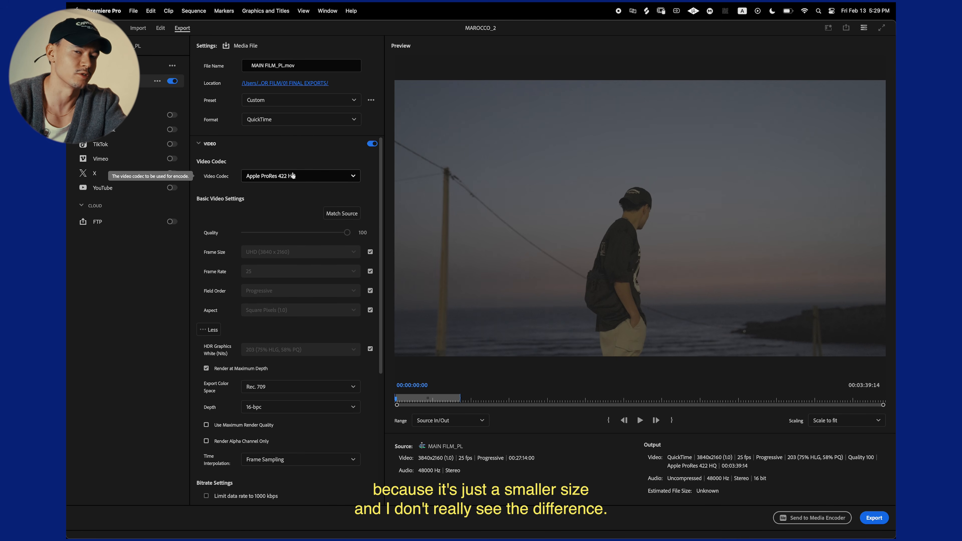
scroll(300, 211, "down", 2)
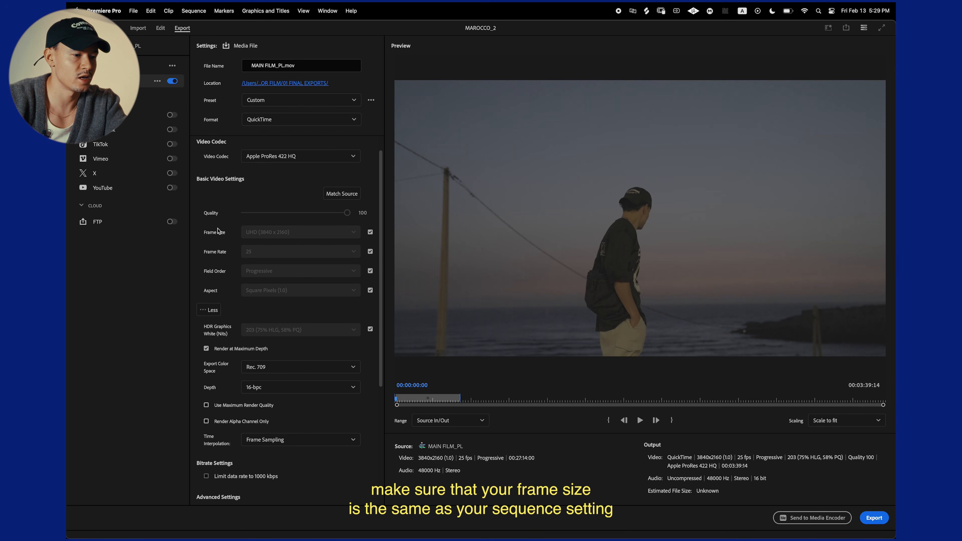
scroll(282, 229, "down", 8)
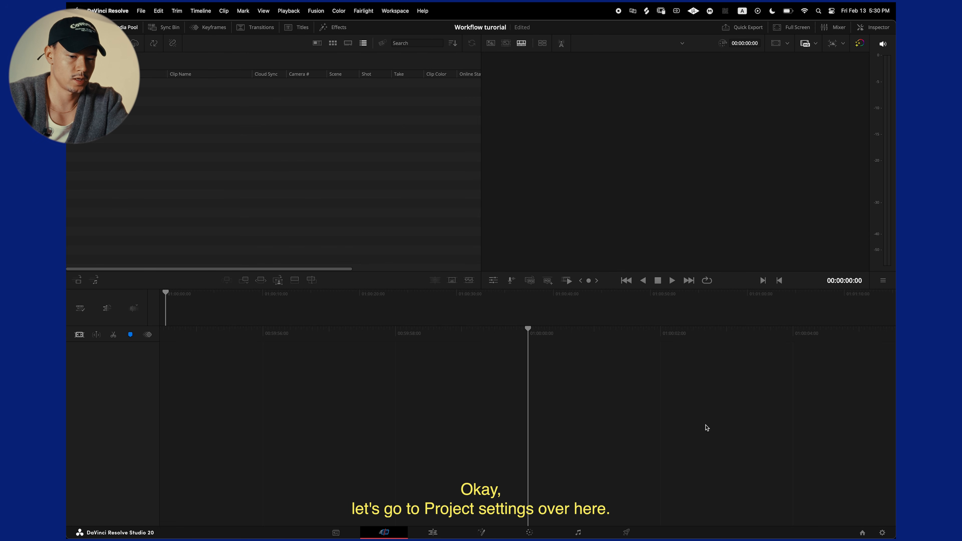
Step: Switch to DaVinci Resolve and set the project's timeline resolution to 3840 x 2160 Ultra HD
left_click(881, 532)
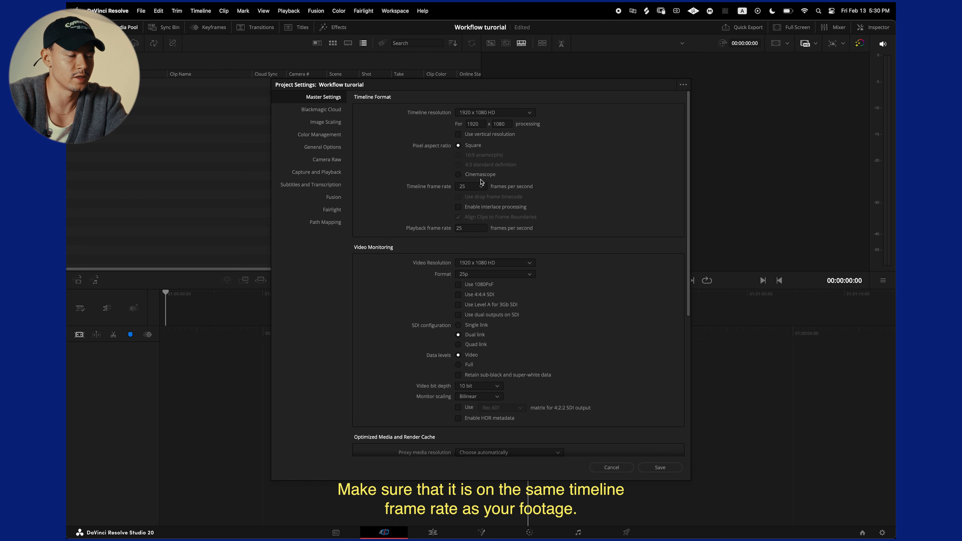
left_click(492, 112)
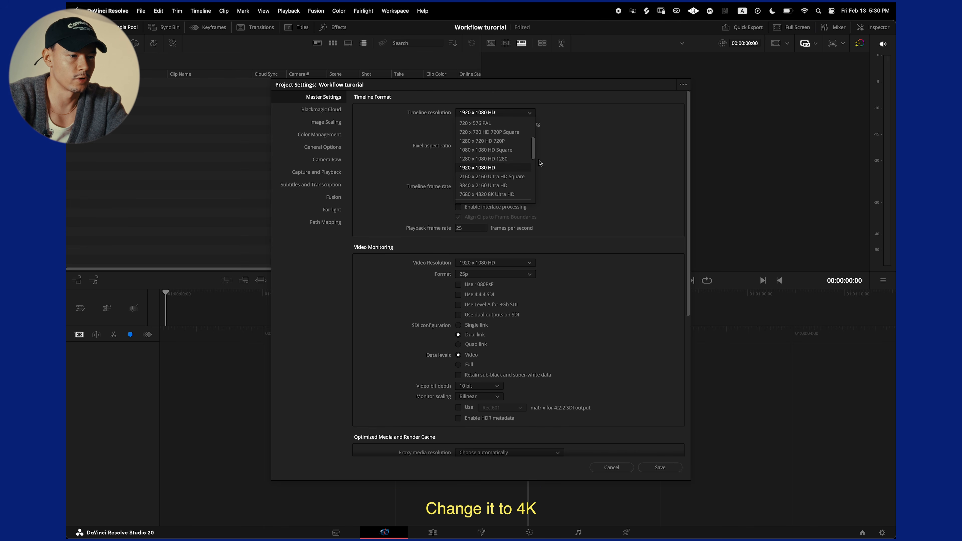
left_click(470, 186)
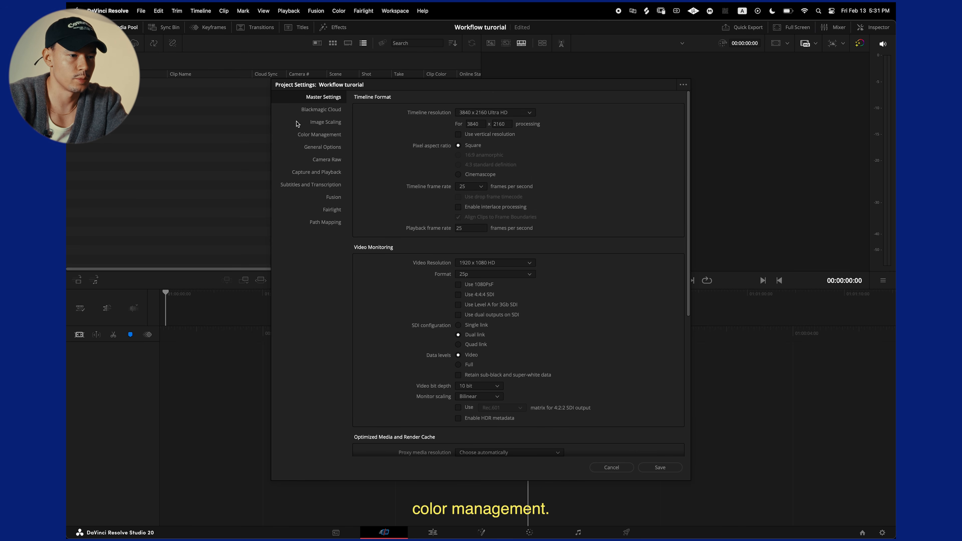
Step: Set the project's timeline color space to DaVinci WG/Intermediate and the output color space to Rec.709-A
left_click(308, 137)
left_click(493, 136)
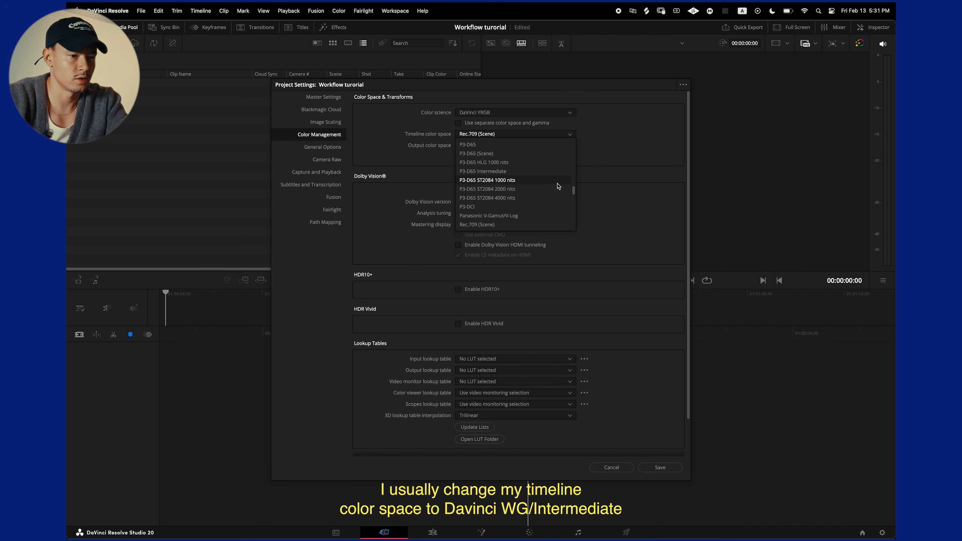
scroll(574, 189, "up", 10)
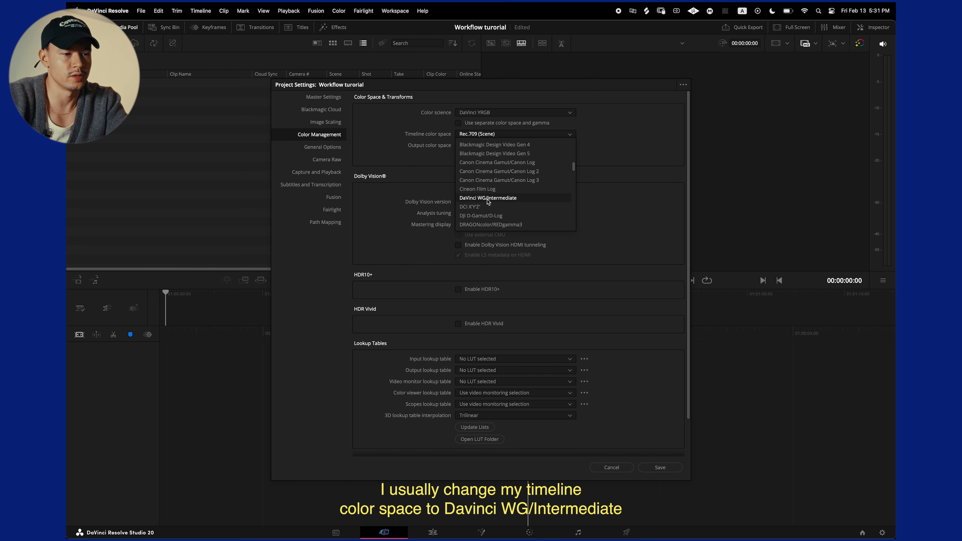
left_click(491, 201)
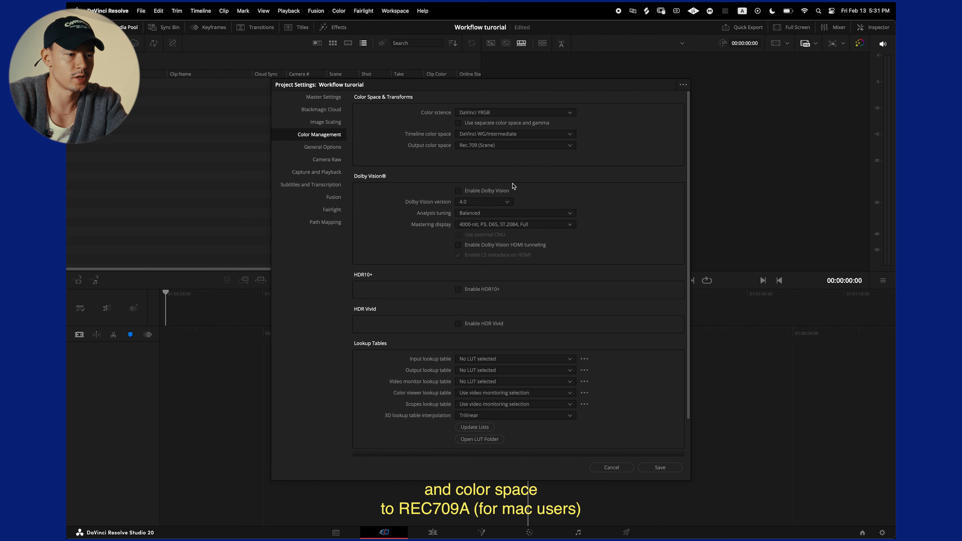
left_click(503, 145)
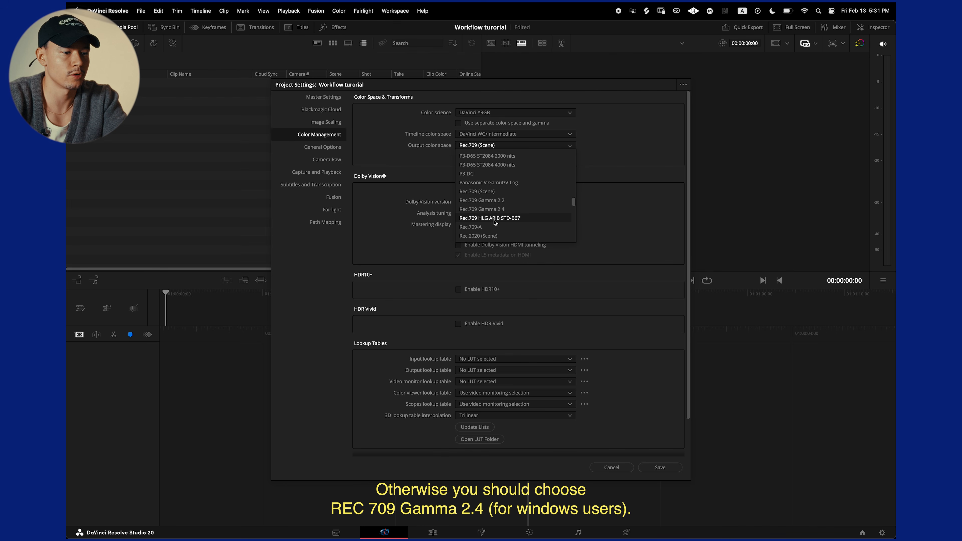
left_click(484, 227)
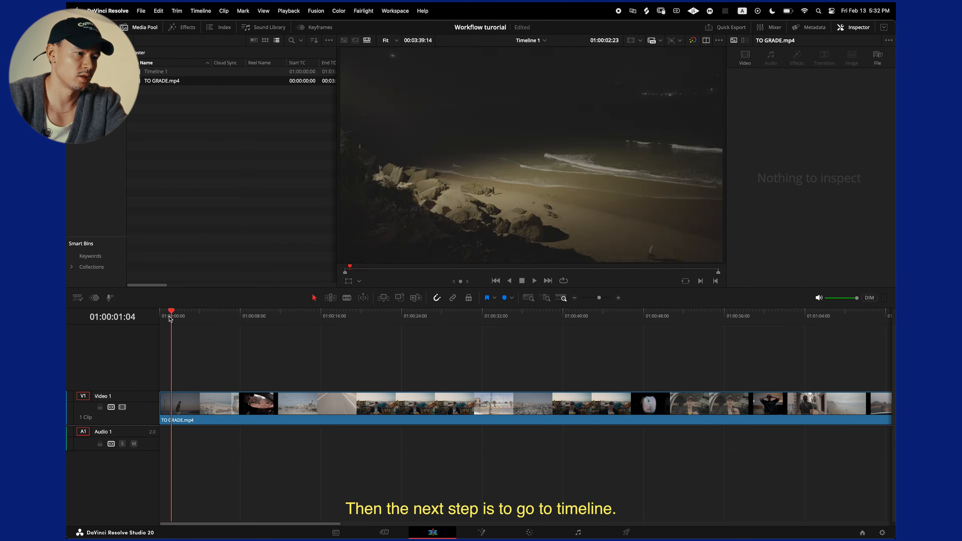
Step: Run scene cut detection on the TO GRADE.mp4 clip in Timeline 1
key("super+minus")
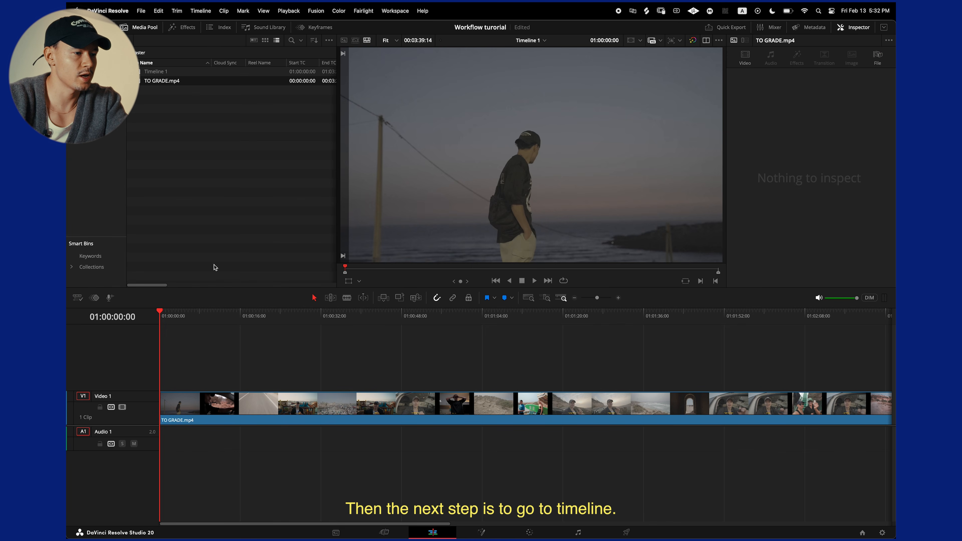
left_click(204, 11)
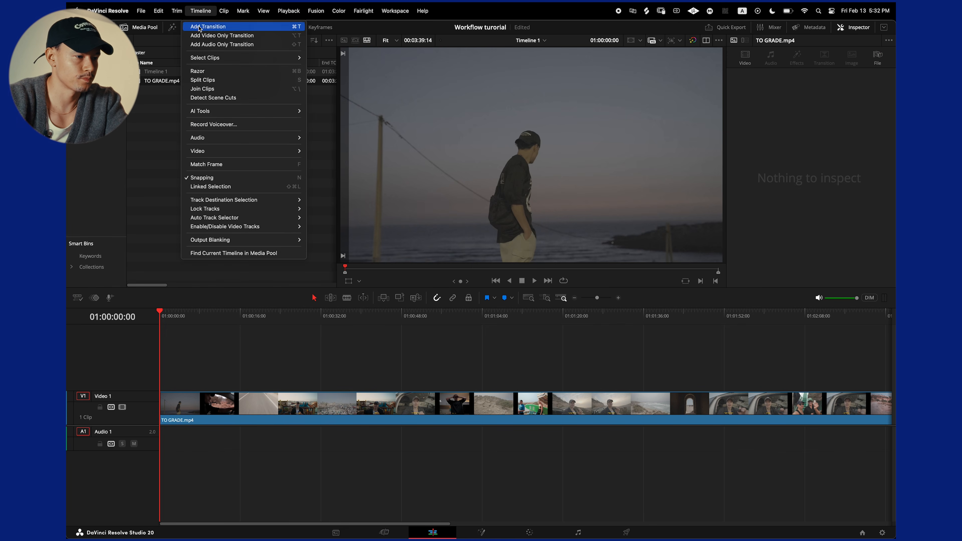
left_click(220, 98)
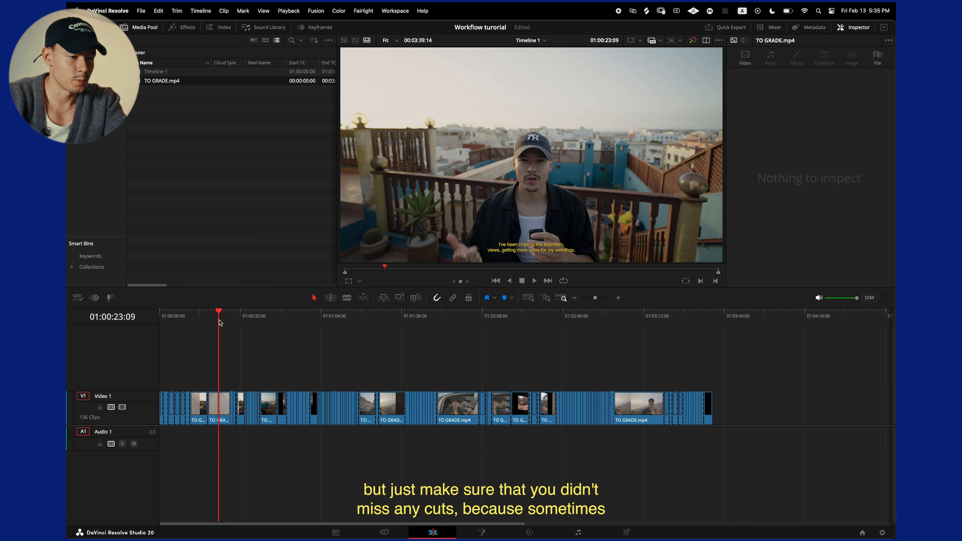
Step: Examine the detected cuts along Timeline 1 for missed ones, especially in the fast-paced parts
key("super+equal")
left_click_drag(324, 325, 345, 325)
key("super+equal")
key("super+equal")
key("super+equal")
key("super+equal")
left_click(482, 323)
key("super+minus")
key("super+minus")
left_click(506, 323)
key("super+minus")
key("super+minus")
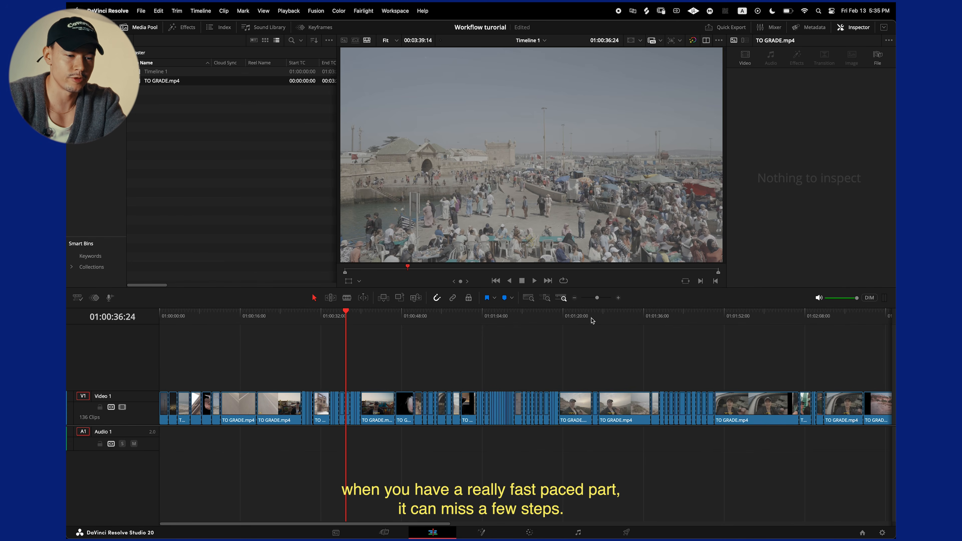
key("super+equal")
key("super+equal")
key("super+minus")
key("super+equal")
key("super+minus")
key("super+minus")
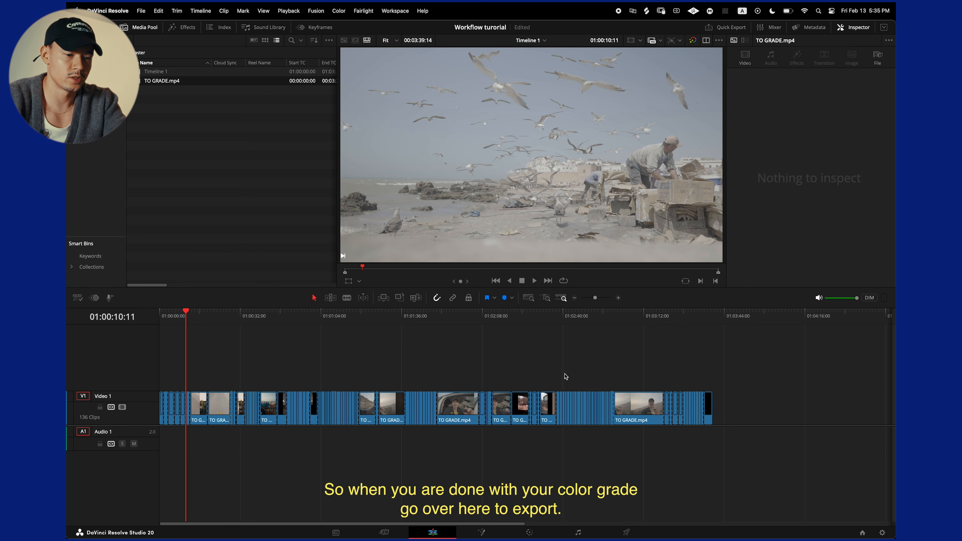
Step: Set up the timeline's final render as QuickTime with the Apple ProRes codec and type Apple ProRes 4444
left_click(626, 532)
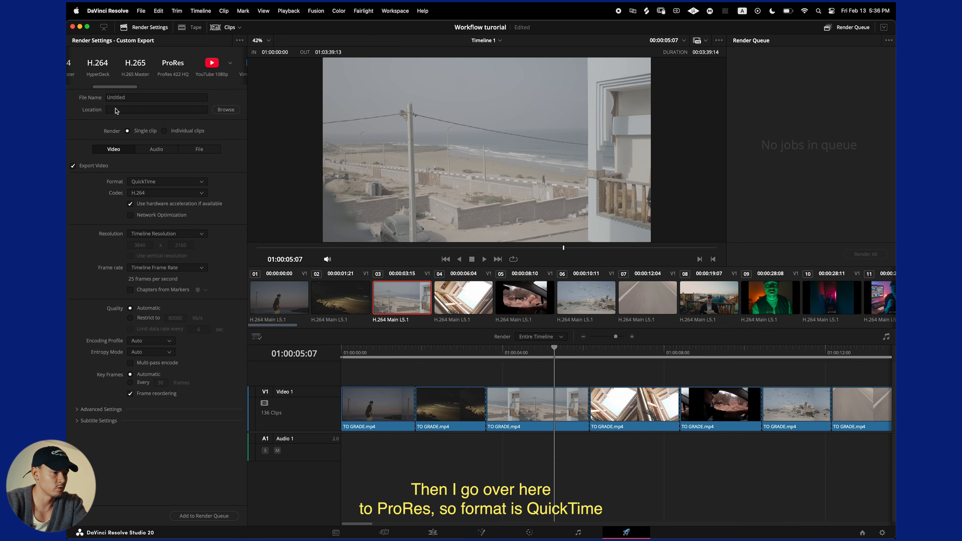
left_click(176, 66)
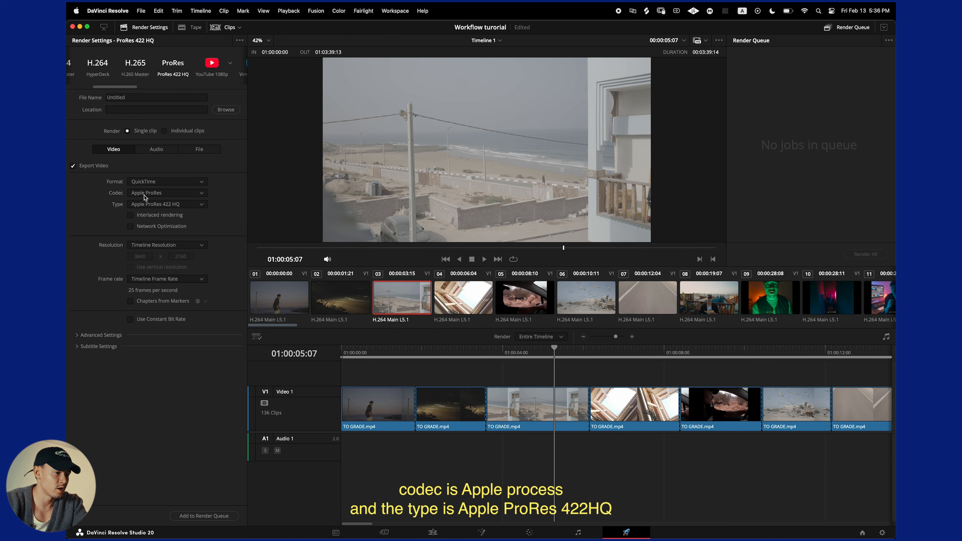
left_click(166, 205)
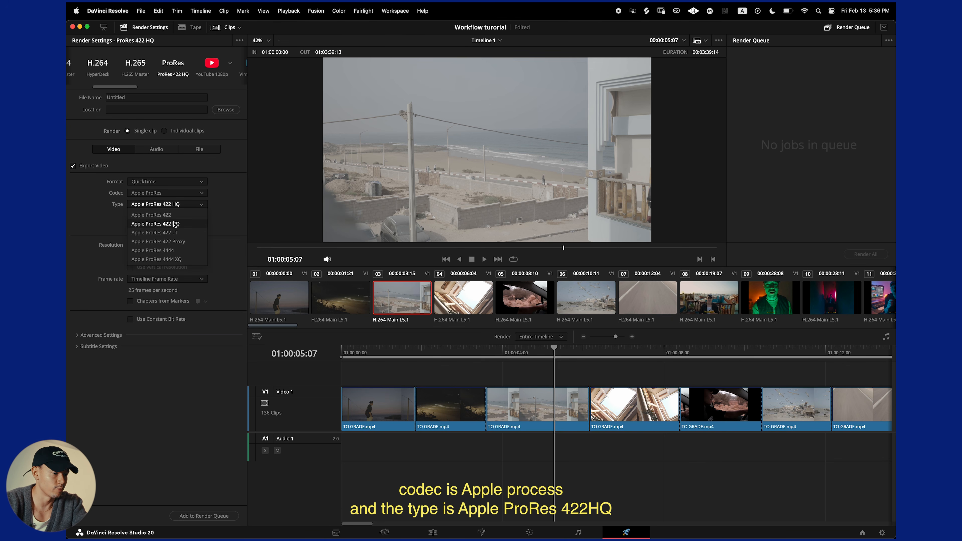
left_click(174, 251)
Step: Name the render file From grade and add it to the render queue with a chosen save location
double_click(128, 100)
type("From grade")
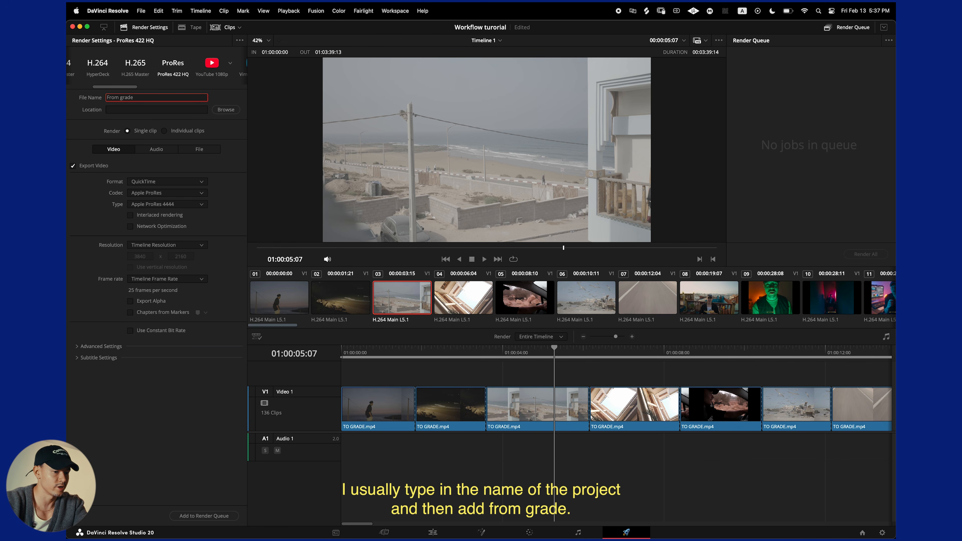
left_click(222, 113)
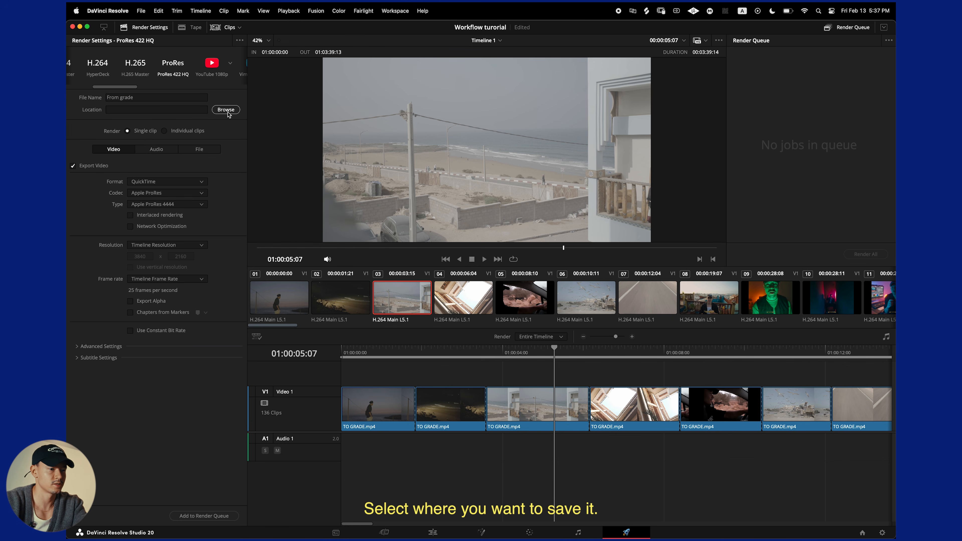
left_click(189, 513)
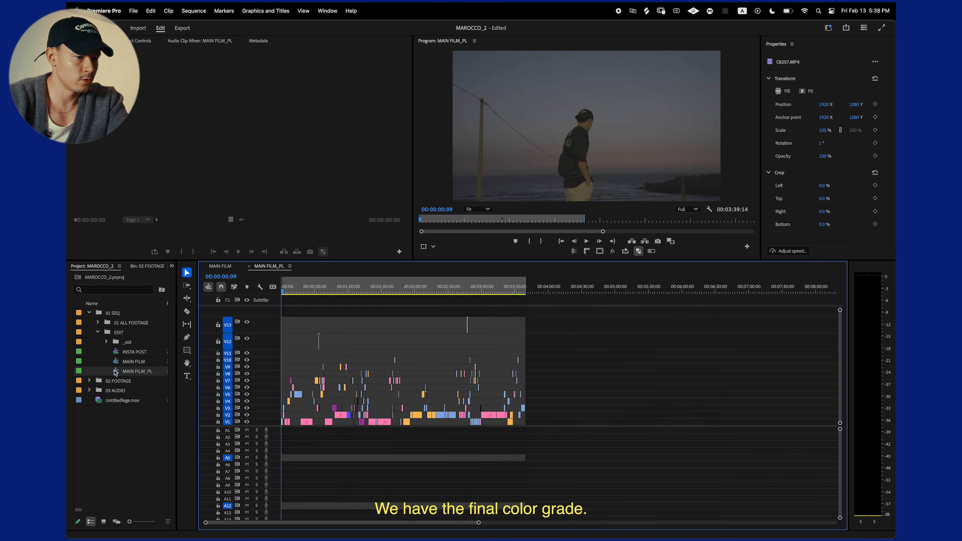
key("equal")
key("minus")
key("equal")
left_click(299, 291)
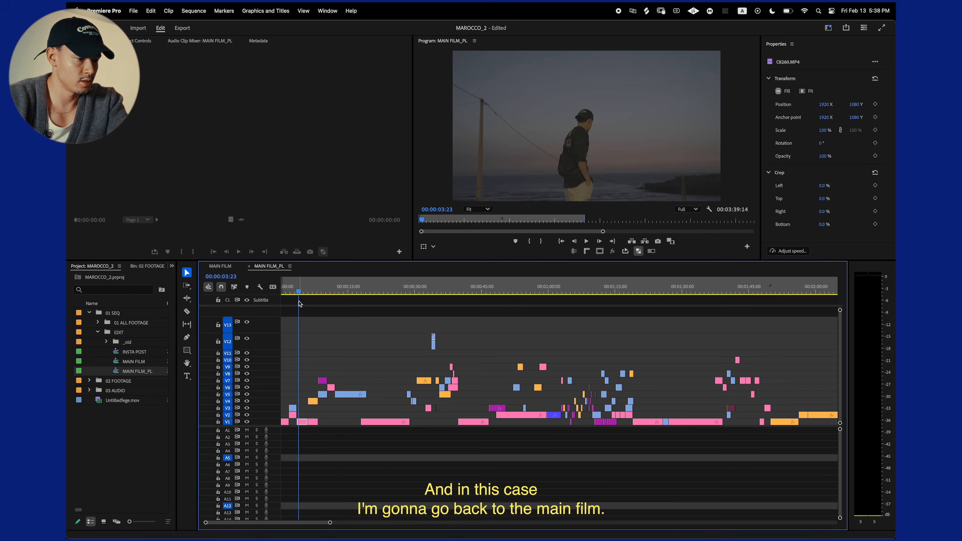
key("minus")
Step: In Premiere Pro, duplicate the MAIN FILM sequence and rename the copy MAIN FILM_ONLINE
left_click(122, 362)
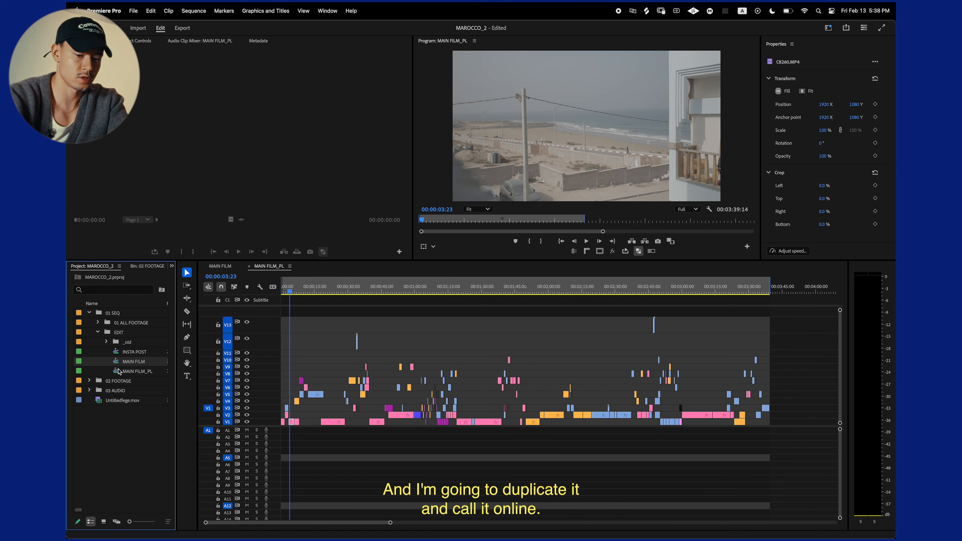
key("super+shift+slash")
key("Return")
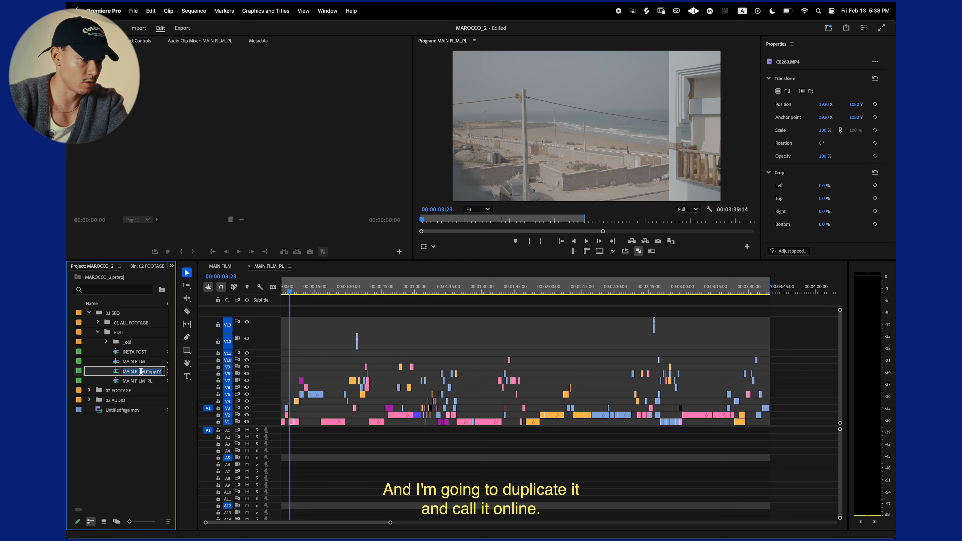
key("Right")
key("BackSpace")
key("BackSpace")
key("BackSpace")
key("BackSpace")
key("BackSpace")
key("BackSpace")
key("BackSpace")
key("BackSpace")
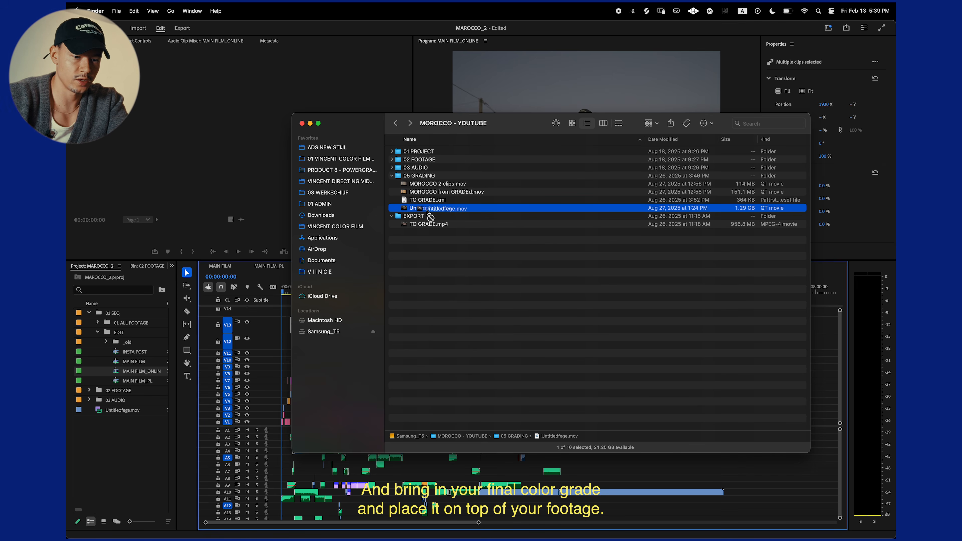
Step: Place Untitledfege.mov from the 05 GRADING folder on track V12 without its audio, aligned to the start of the MAIN FILM_ONLINE sequence
left_click_drag(427, 212, 650, 341)
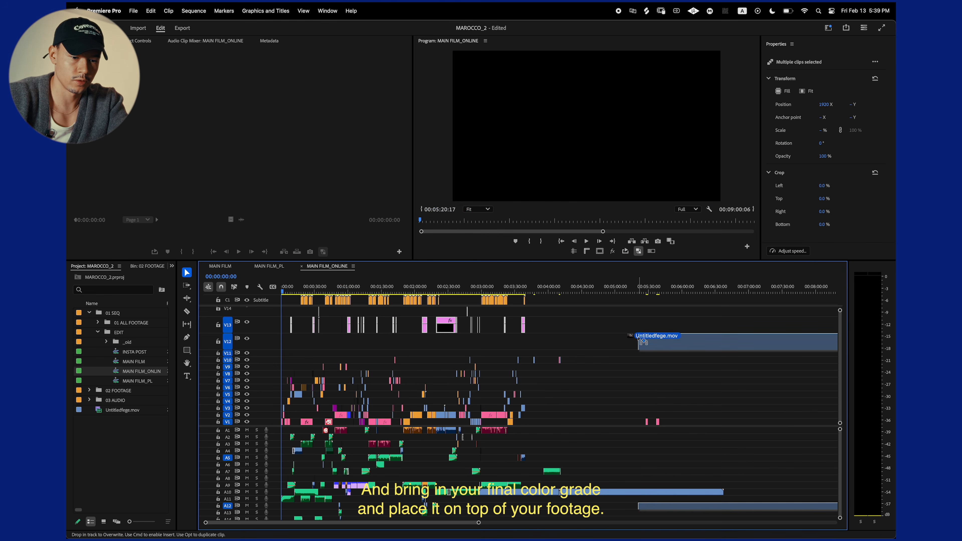
left_click_drag(761, 509, 760, 508)
key("Delete")
left_click(652, 291)
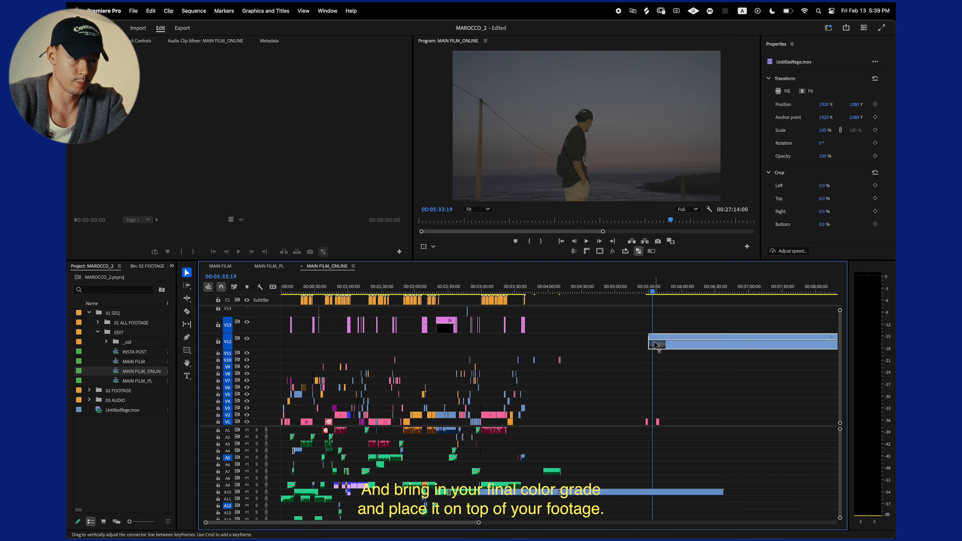
left_click_drag(677, 350, 536, 351)
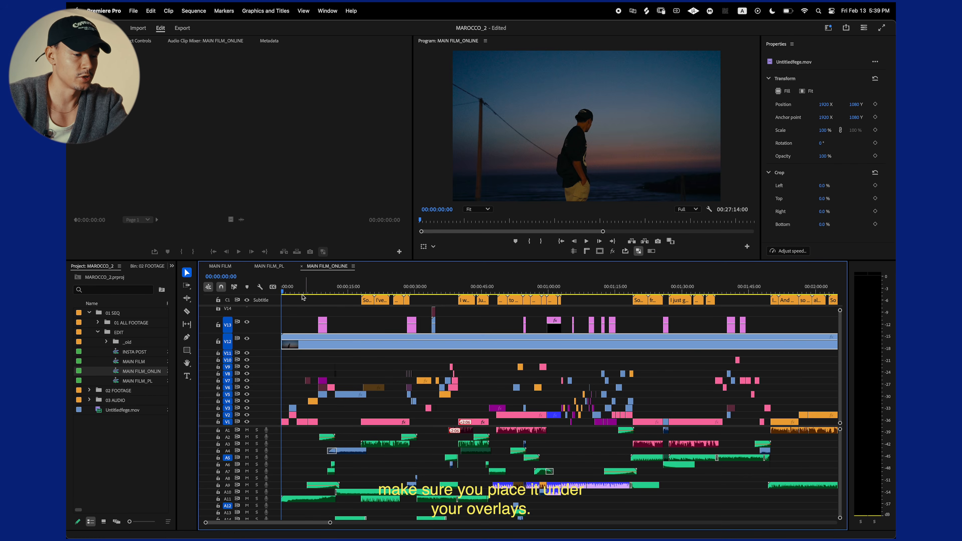
Step: Scrub through the graded clip under the overlays and open the export settings for the MAIN FILM_ONLINE sequence
key("=")
left_click_drag(319, 292, 492, 314)
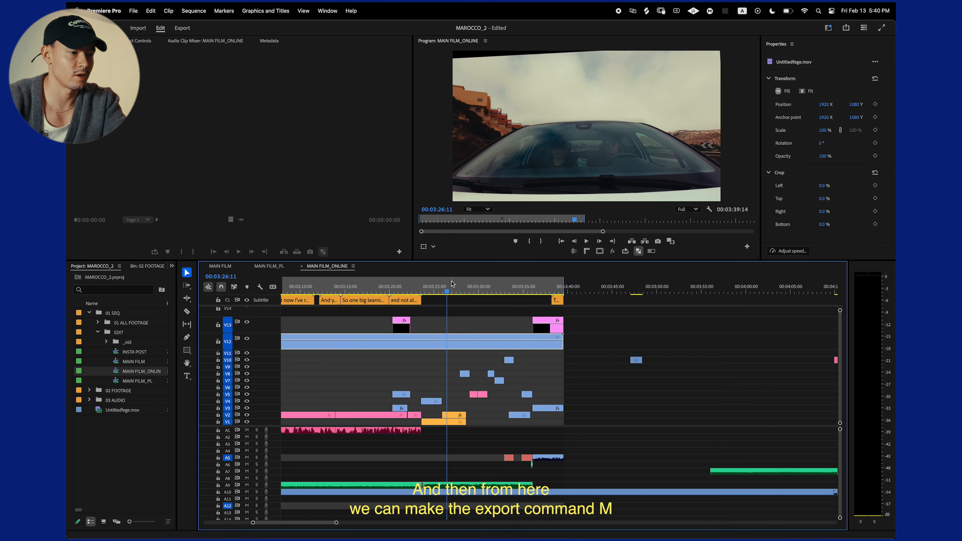
key("super+m")
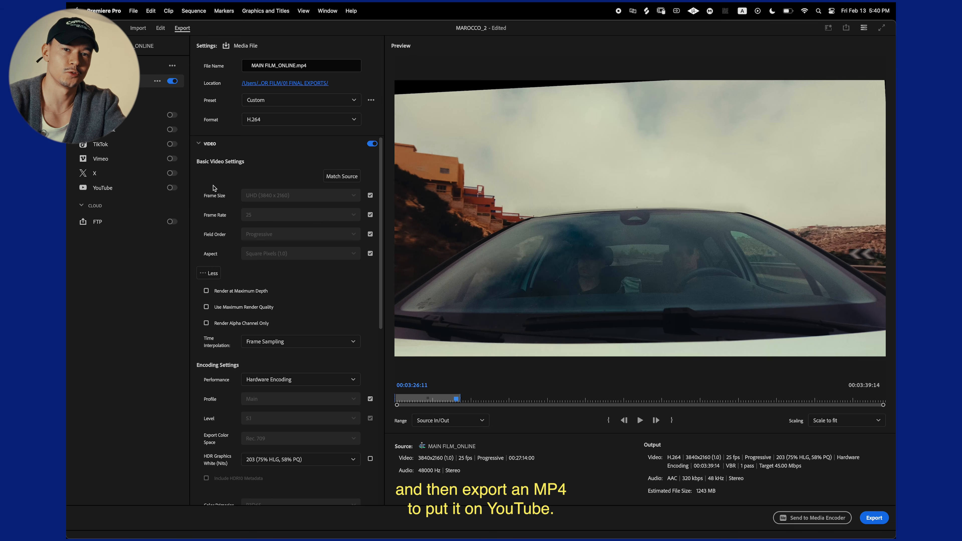